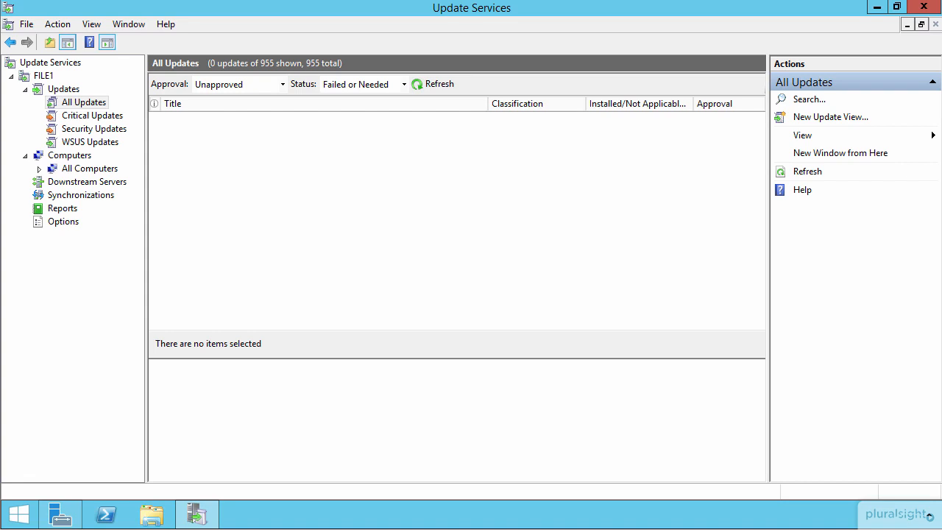
In the server options, view the update source settings for synchronizing from another Windows Server Update Services server, and discard the selection
left_click(59, 221)
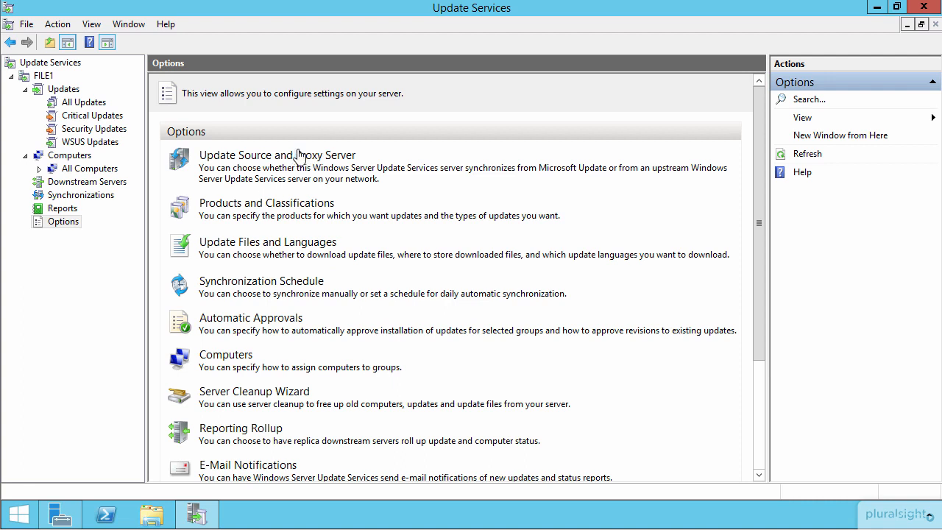
left_click(256, 159)
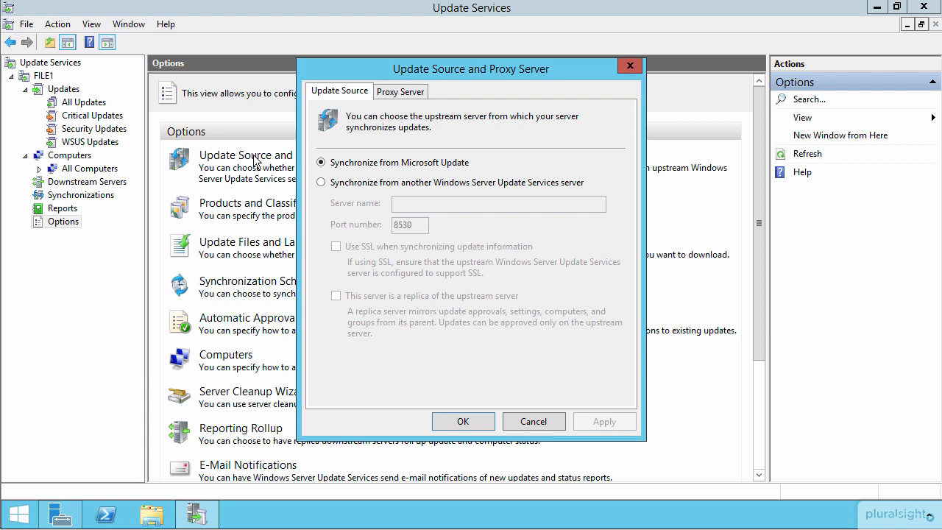
left_click(422, 189)
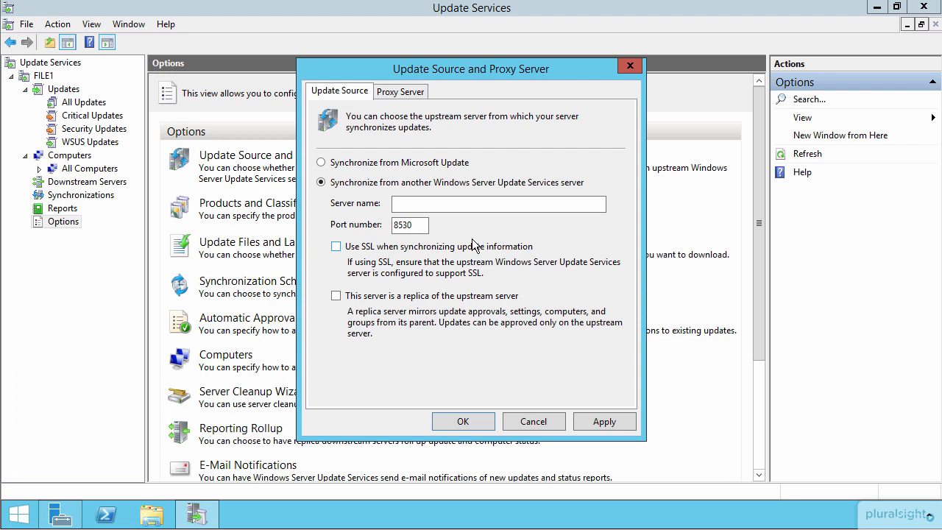
left_click(421, 203)
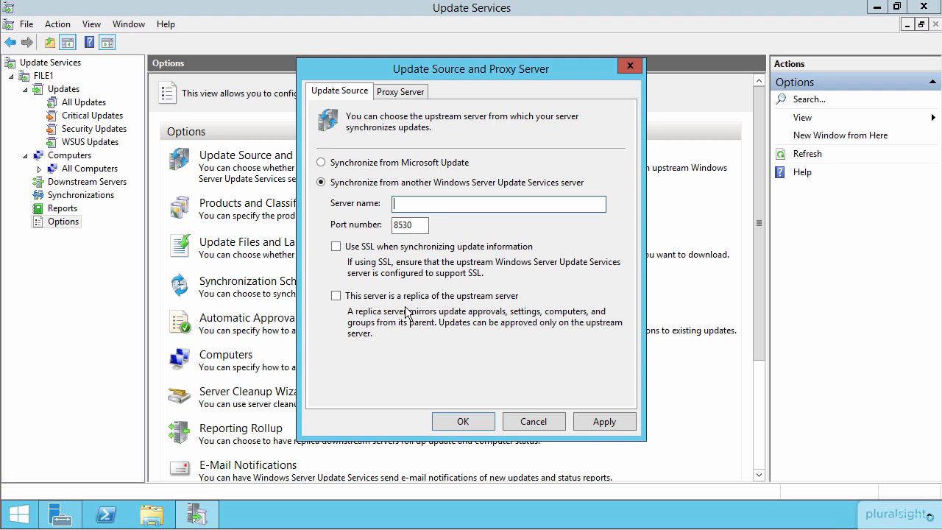
left_click(533, 421)
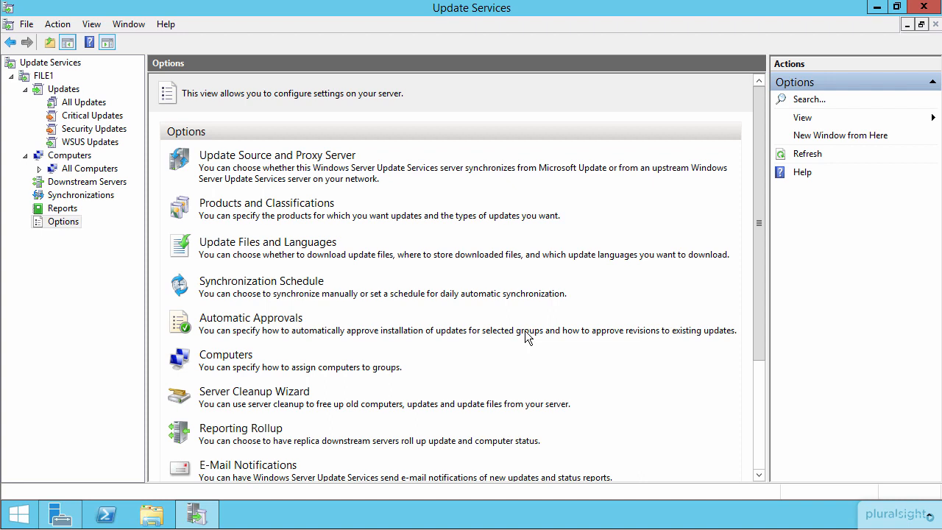
Try enabling the download of express installation files in the Update Files and Languages settings, and close them without saving
left_click(255, 246)
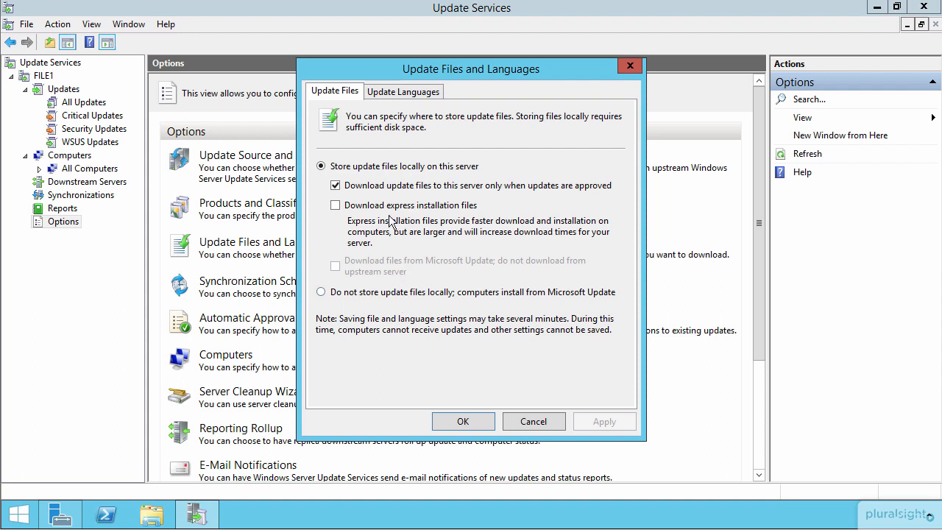
left_click(423, 208)
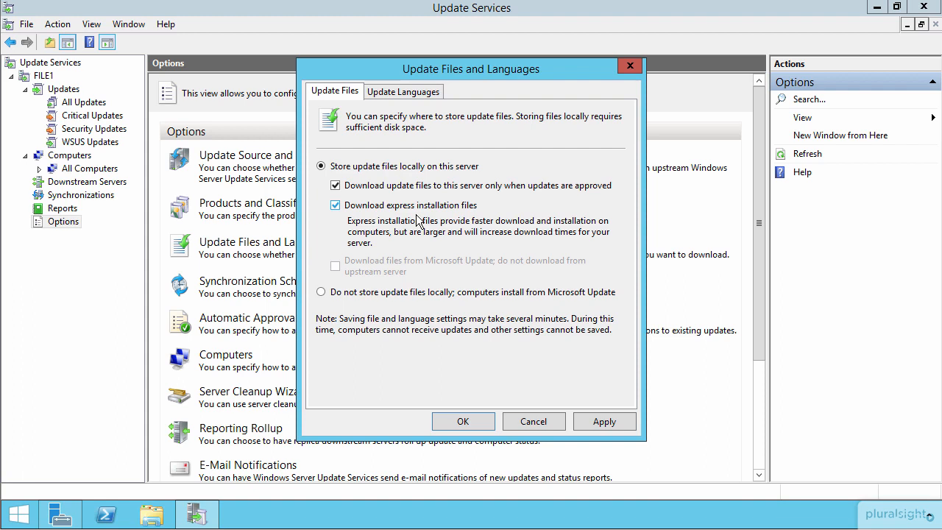
left_click(535, 418)
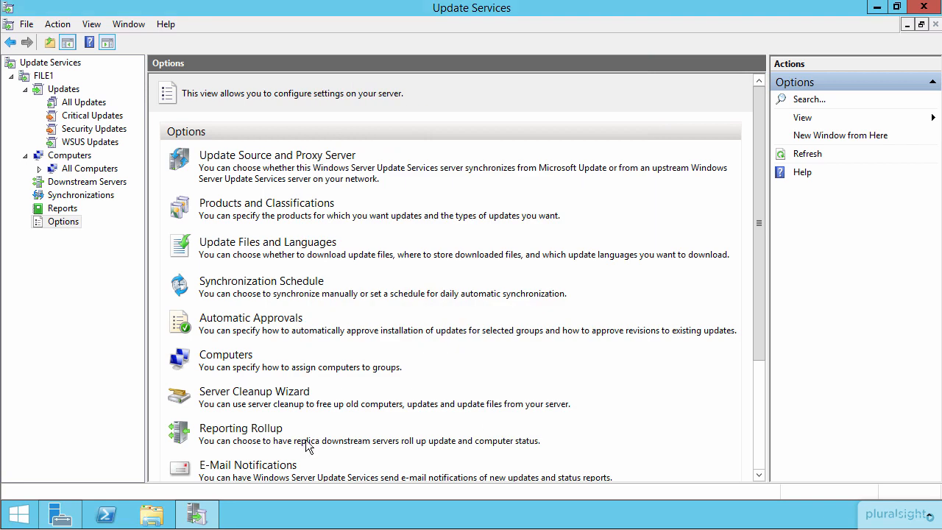
Review the Reporting Rollup setting and the Personalization options for replica downstream server data, without changing either
left_click(267, 432)
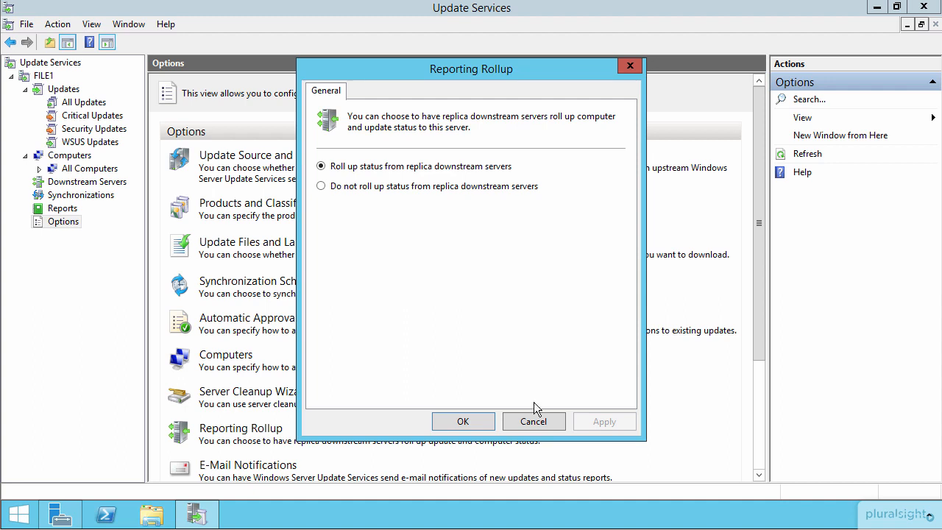
left_click(534, 421)
scroll(460, 377, "down", 3)
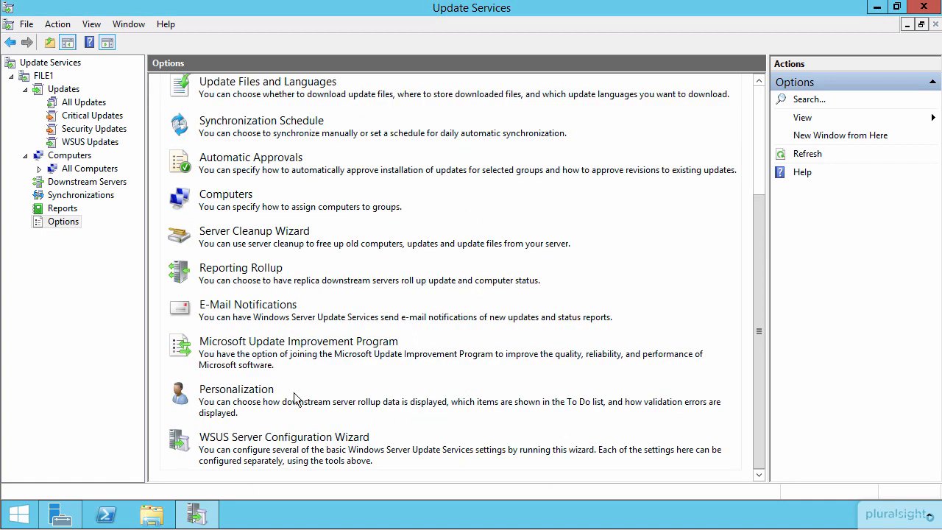
left_click(256, 389)
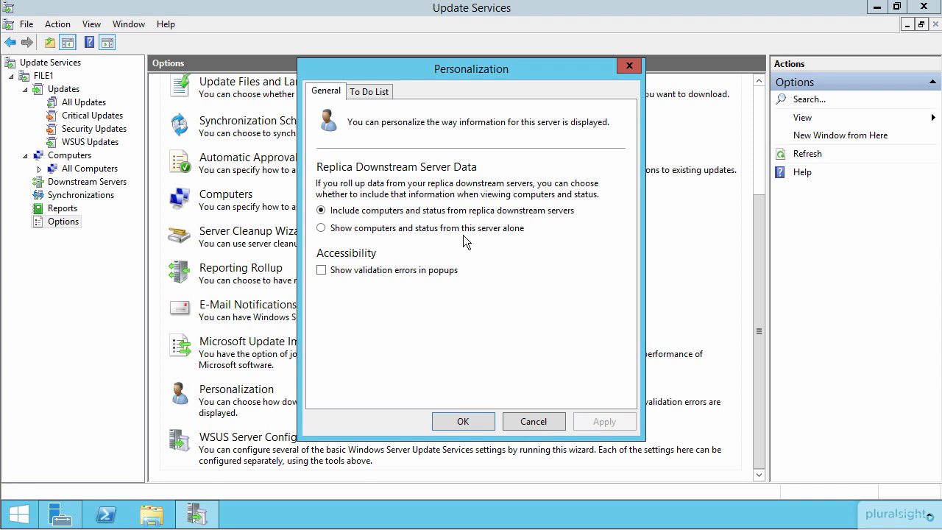
left_click(534, 422)
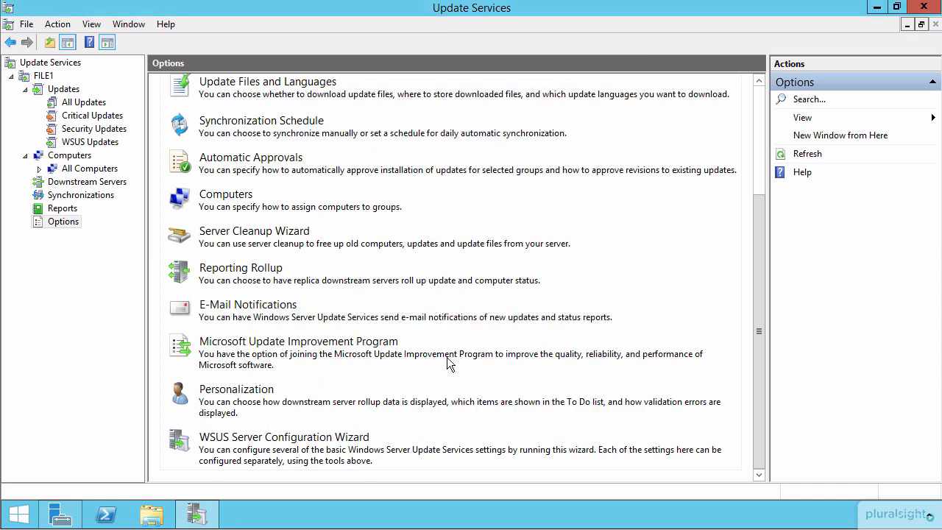
Start Windows PowerShell as administrator and change to the root of drive C with cd \
right_click(109, 516)
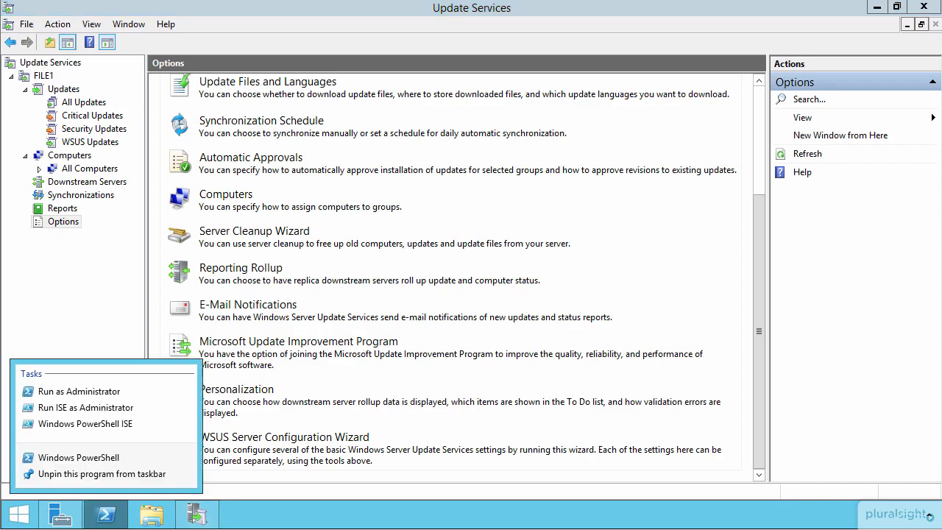
left_click(112, 395)
type("cd \\")
key("Return")
key("Return")
key("Return")
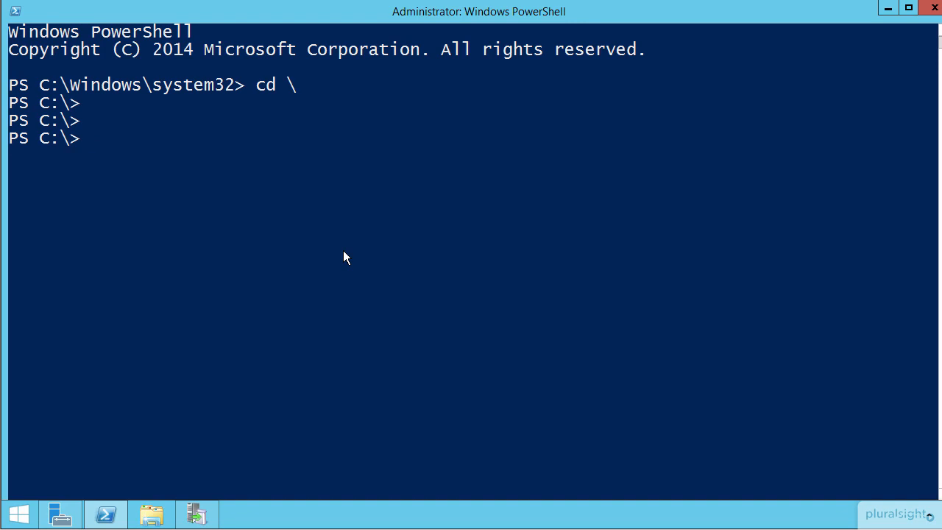
List the WSUS cmdlets with the command help wsus
type("help wsus")
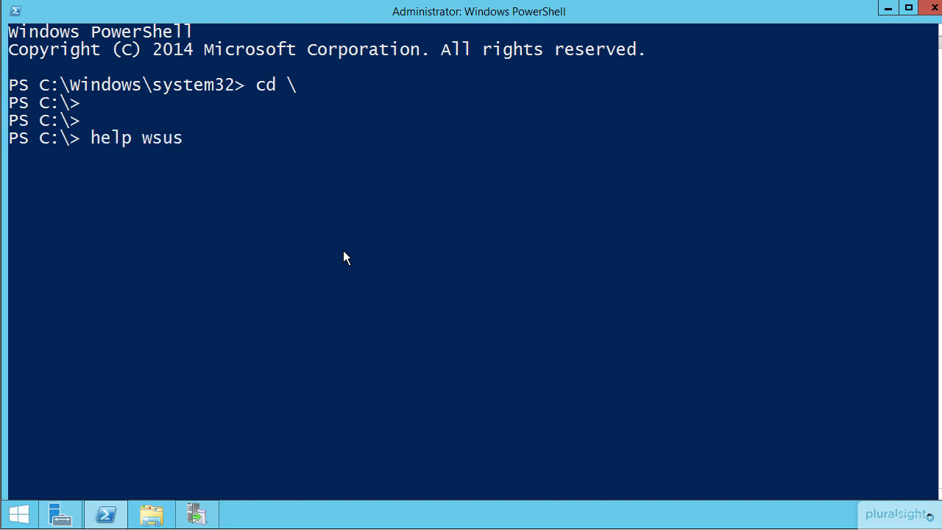
key("Return")
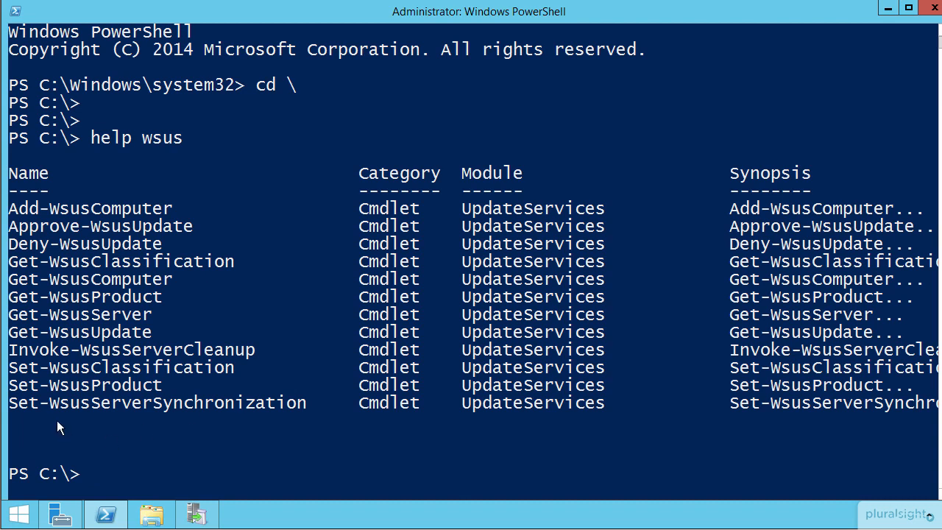
Display the usage examples in the help for the Set-WsusServerSynchronization cmdlet
type("set-wsuss")
key("Tab")
key("Home")
type("help")
key("End")
type("-")
key("BackSpace")
key("BackSpace")
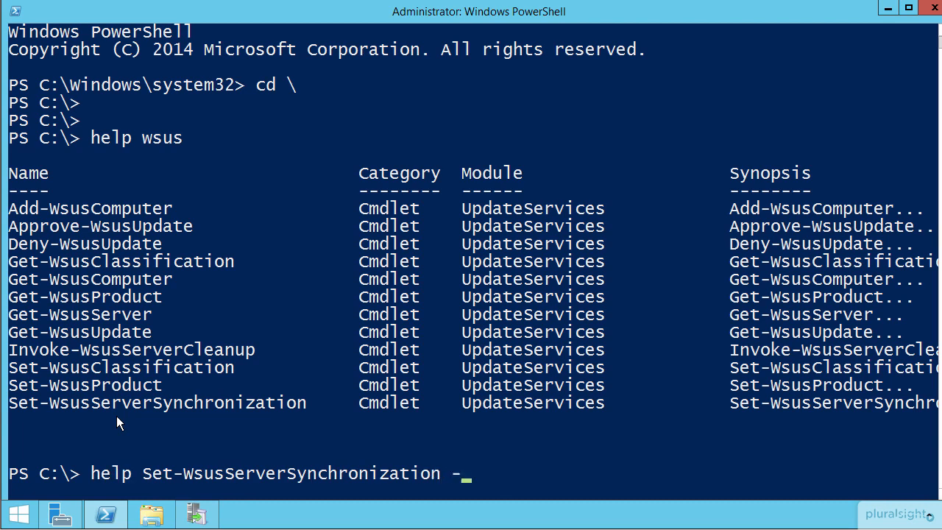
type("ex")
key("Tab")
key("Return")
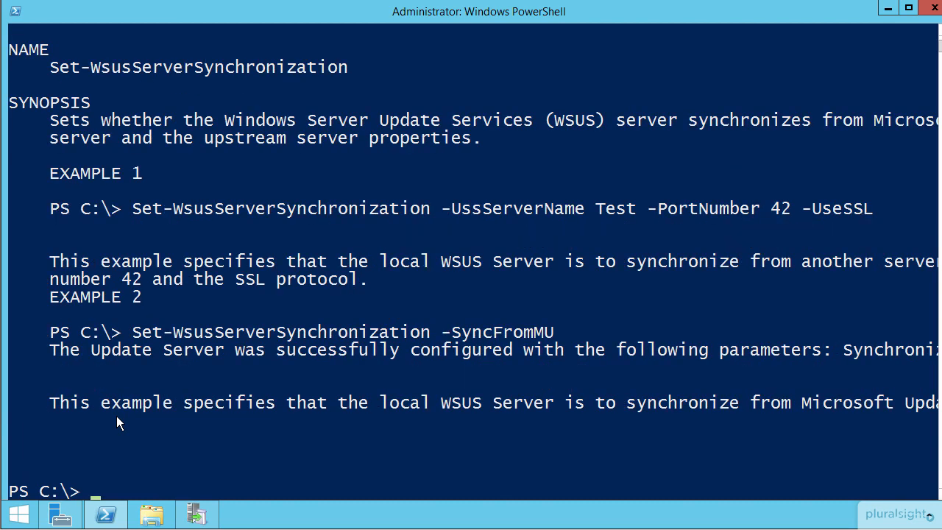